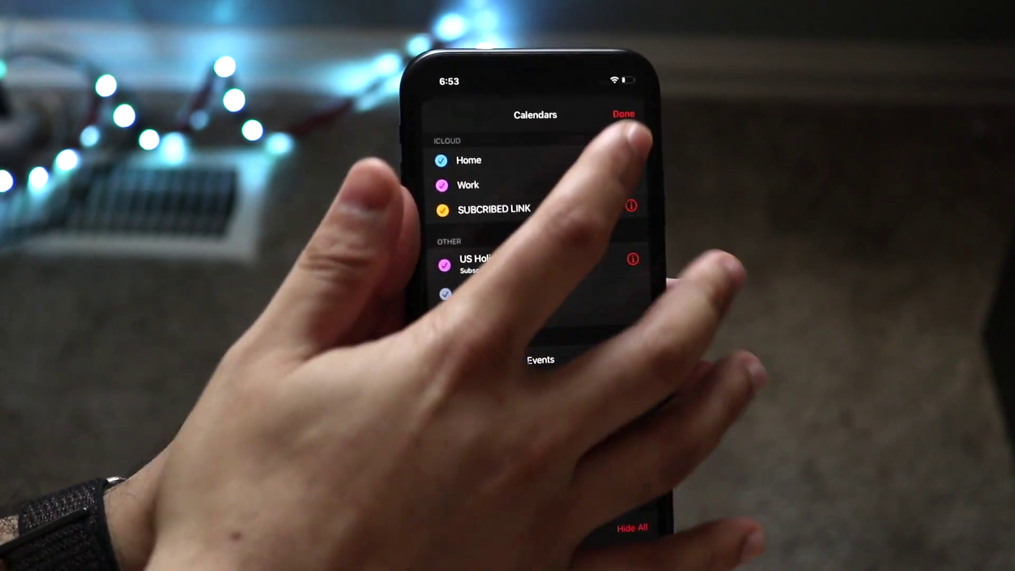
# Step: Uncheck SUBCRIBED LINK in the Calendars list so July 15 shows only Tax Day
pyautogui.click(629, 119)
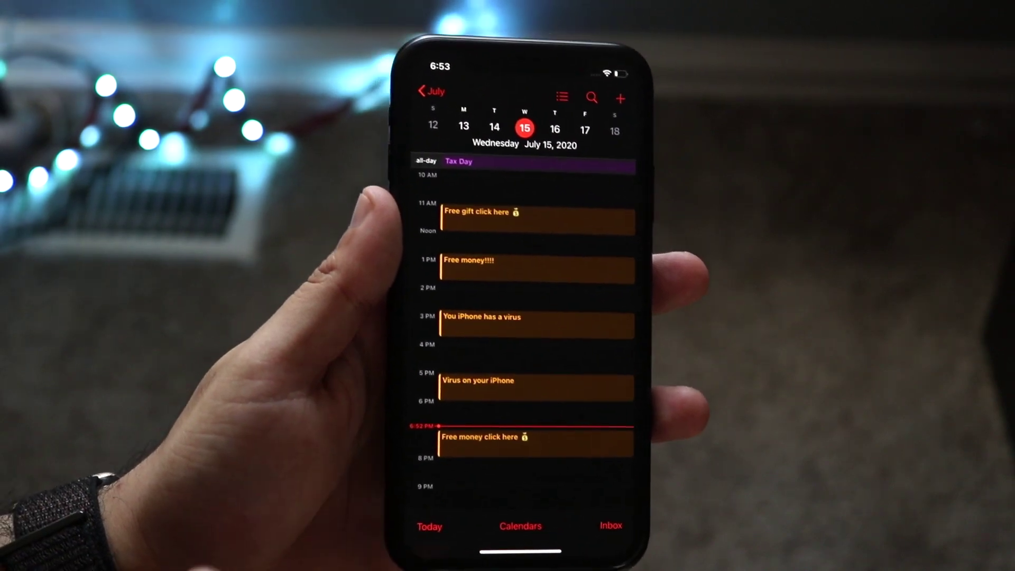
pyautogui.click(511, 506)
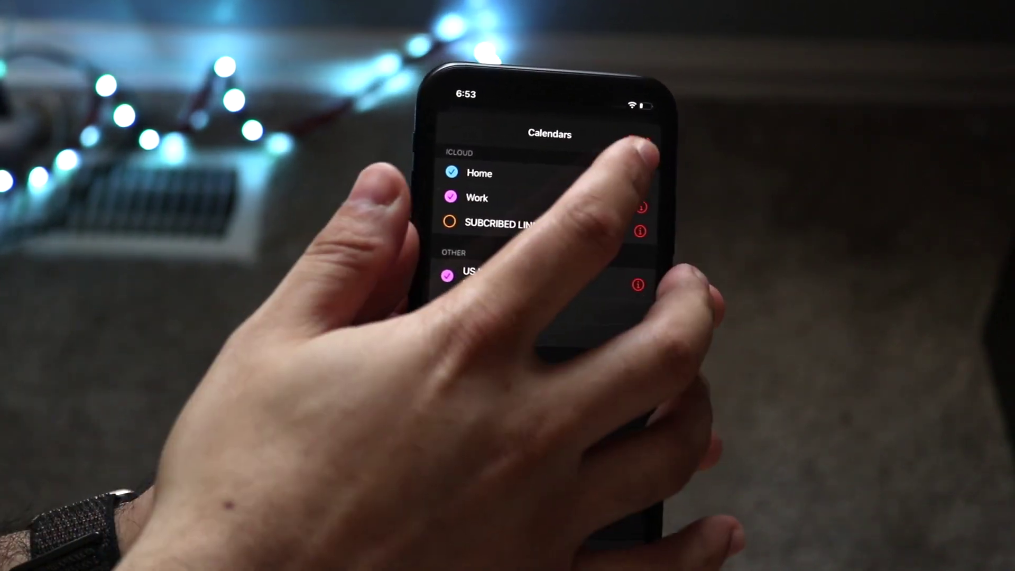
pyautogui.click(644, 132)
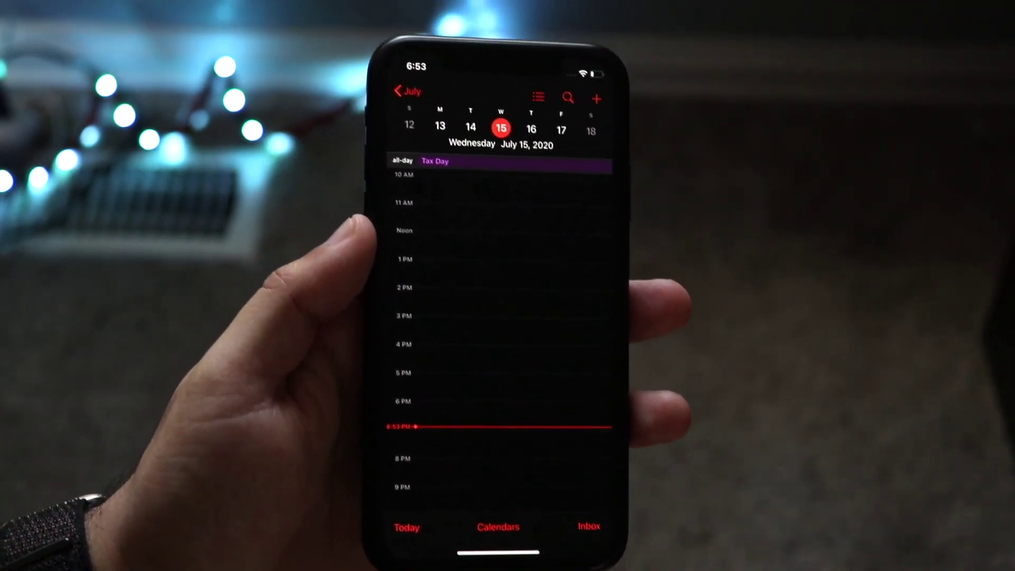
# Step: Open the SUBCRIBED LINK calendar's Edit Calendar screen and start Delete Calendar
pyautogui.click(498, 527)
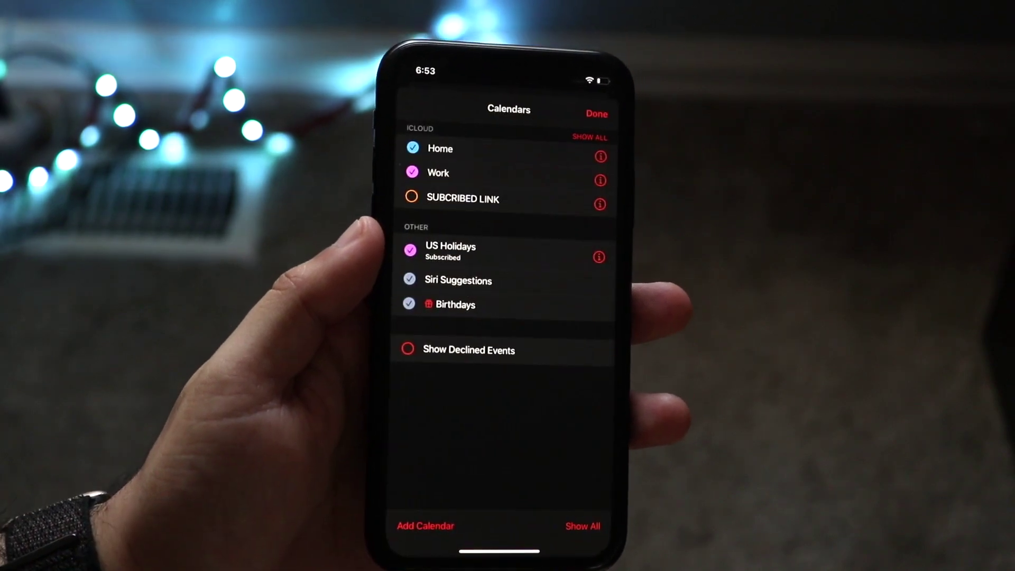
pyautogui.click(601, 204)
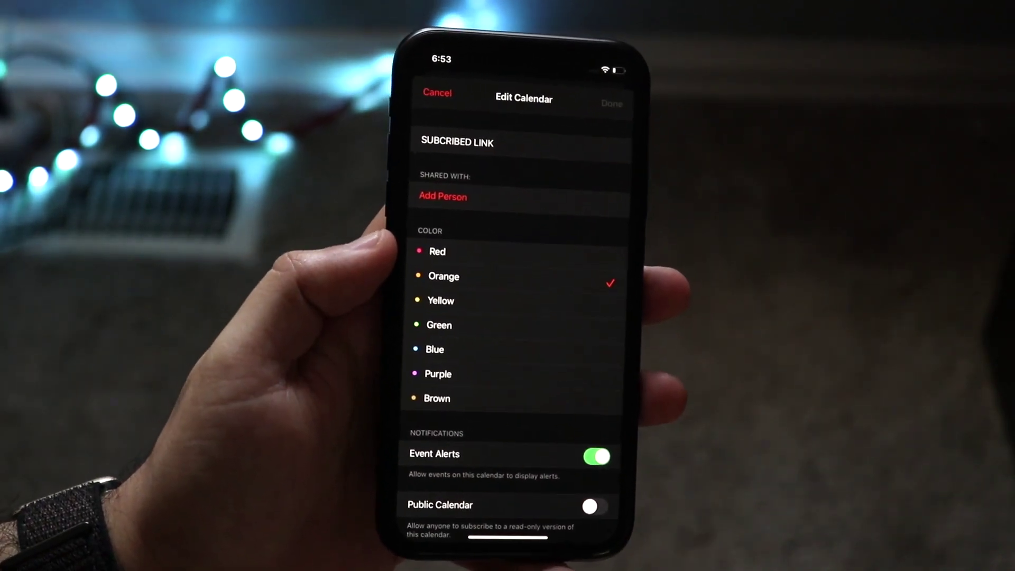
pyautogui.scroll(-2, 523, 318)
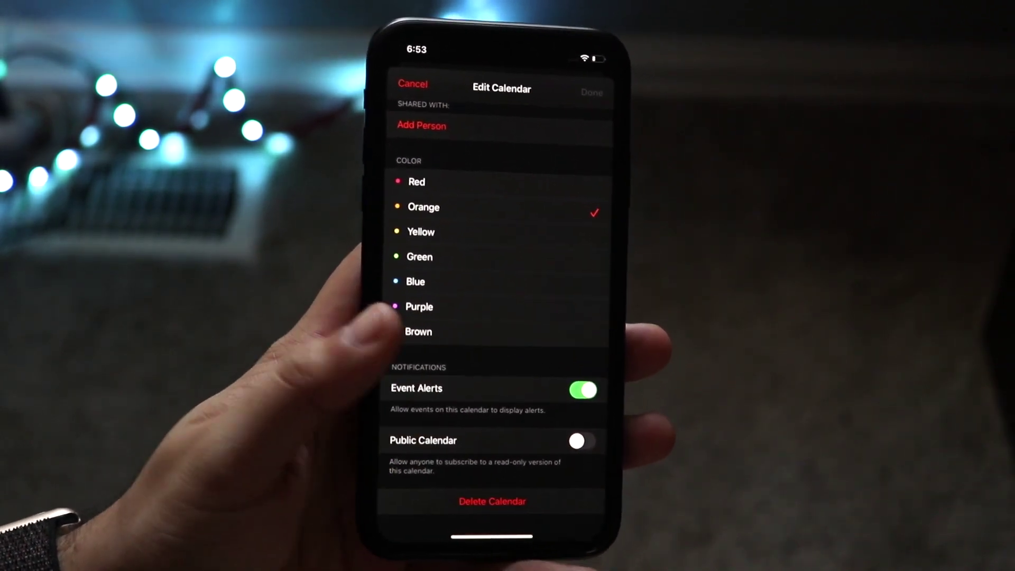
pyautogui.scroll(2, 505, 278)
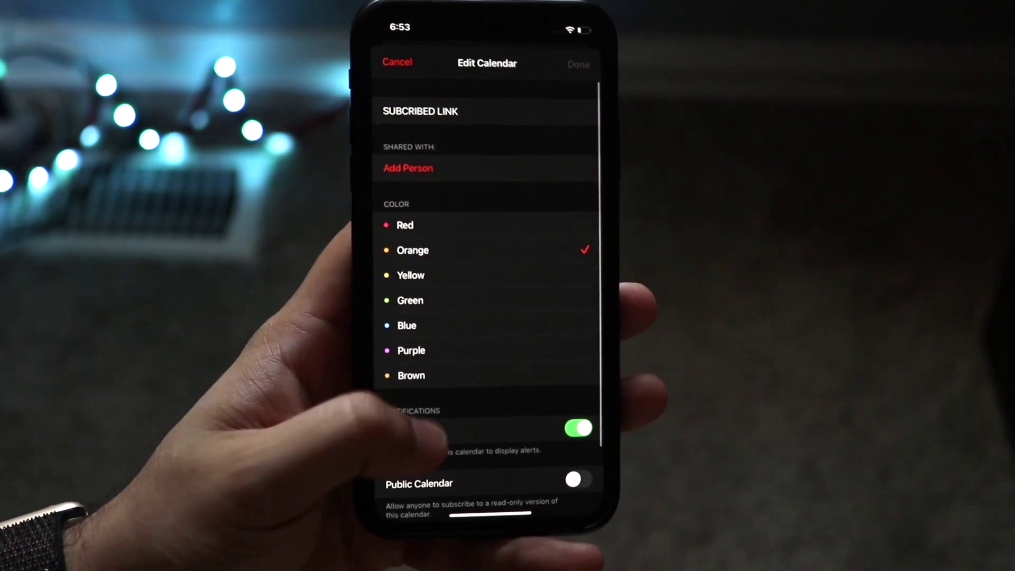
pyautogui.scroll(-2, 484, 302)
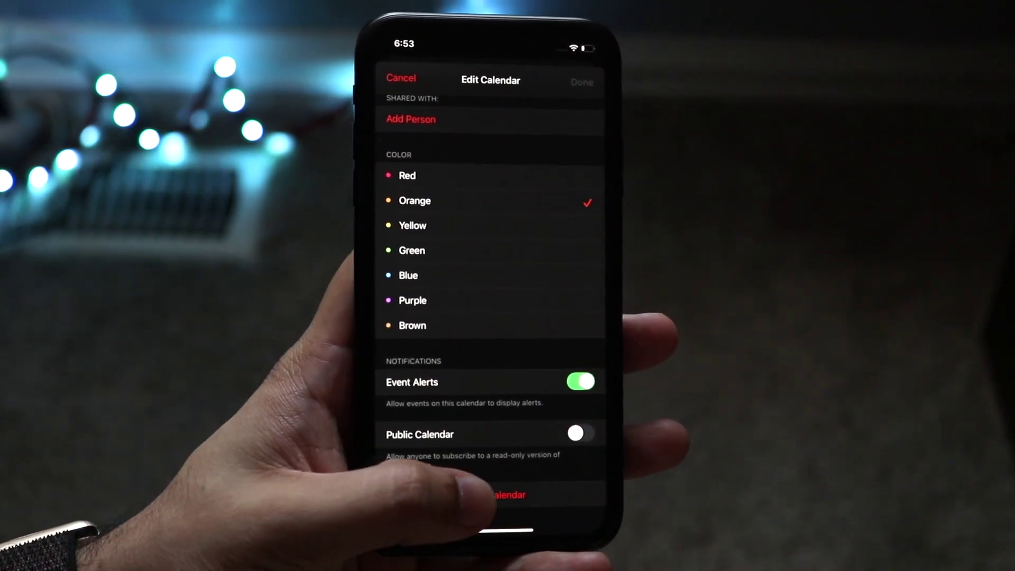
pyautogui.click(487, 491)
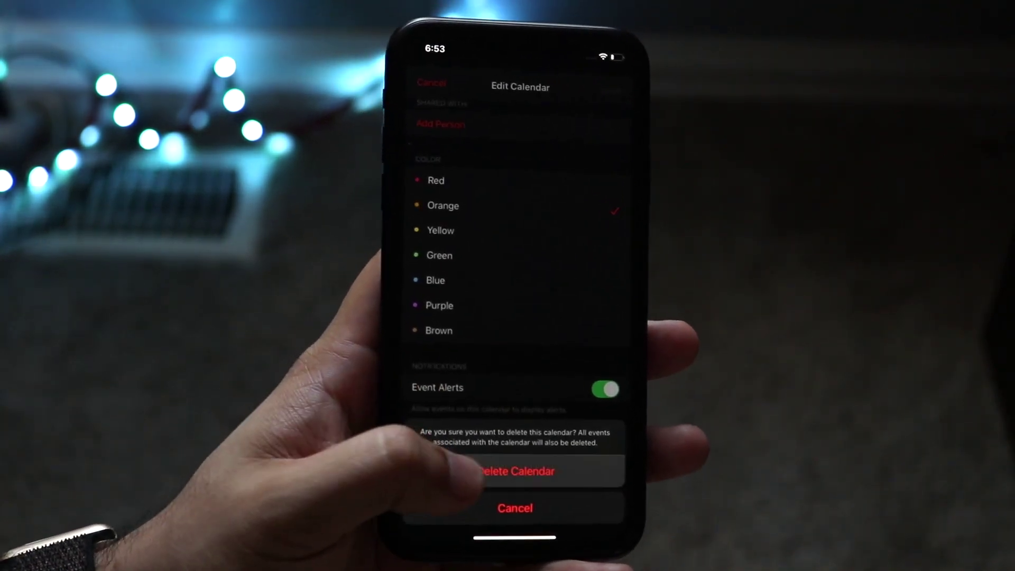
# Step: Confirm deleting SUBCRIBED LINK and its events, then return to the July 15 day view
pyautogui.click(477, 456)
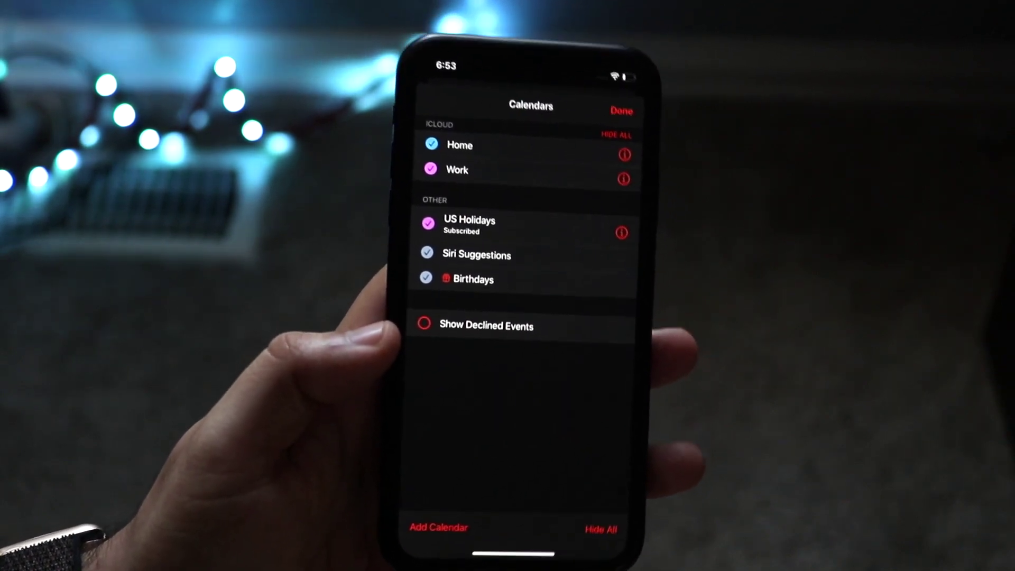
pyautogui.click(624, 91)
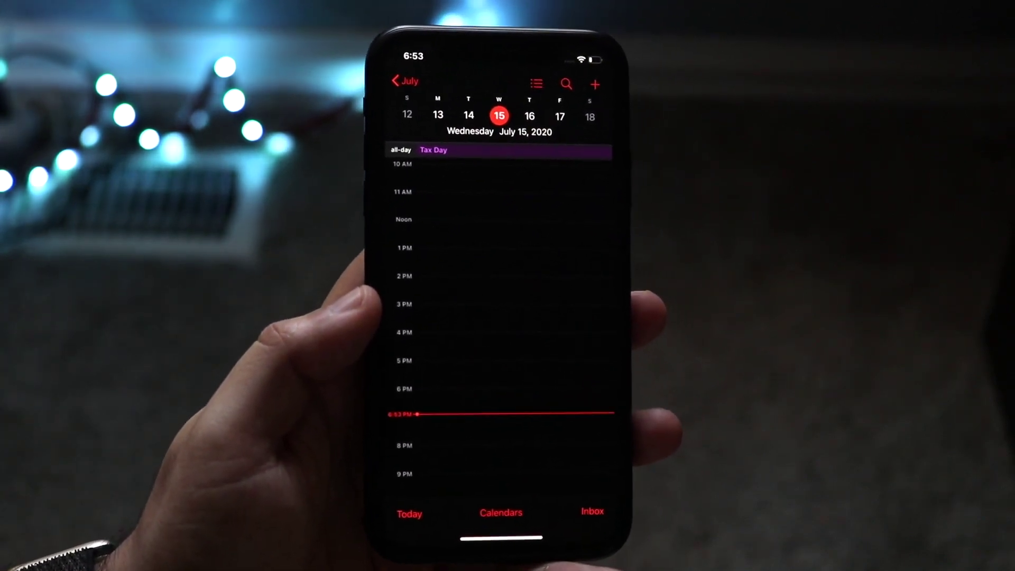
# Step: Swipe up from the bottom edge to leave Calendar for the Home Screen
pyautogui.moveTo(501, 537); pyautogui.dragTo(499, 381)
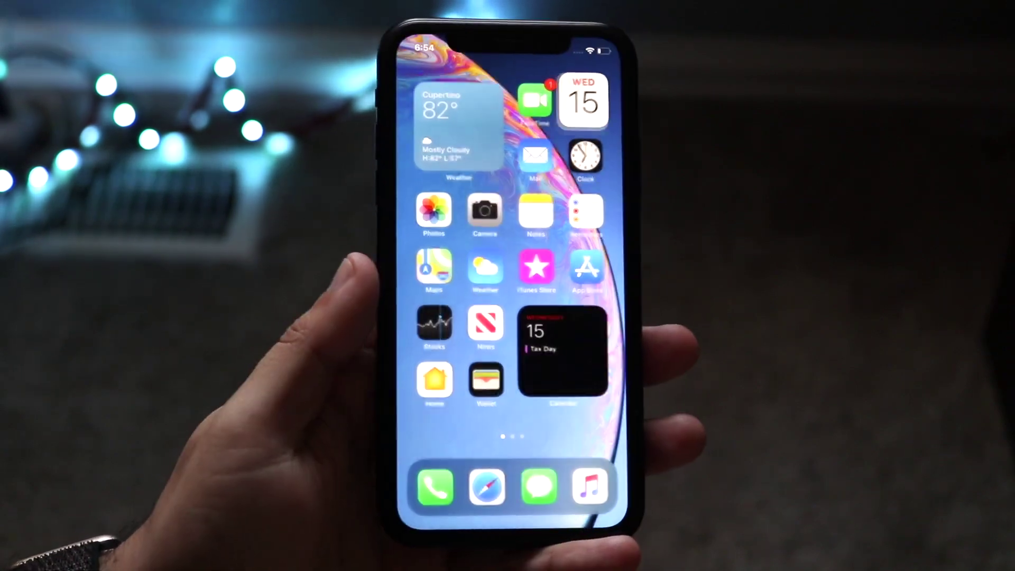